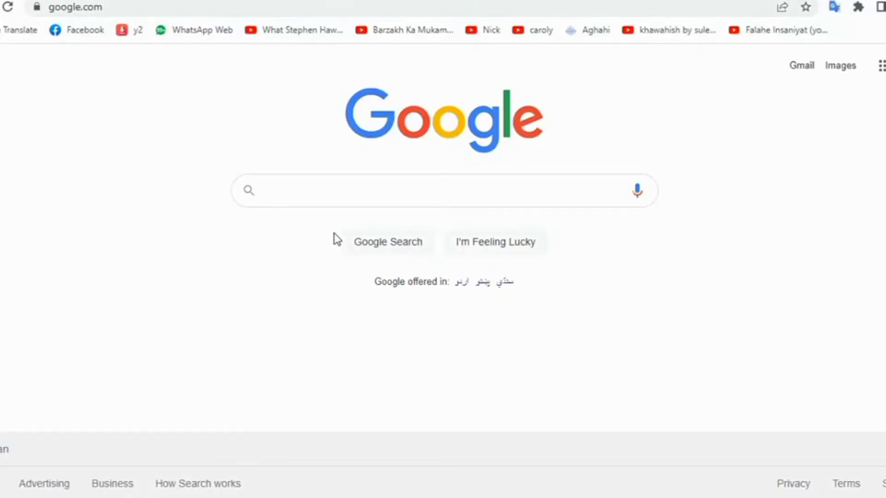
Go to YouTube and open YouTube Studio for the signed-in channel
click(277, 9)
text(y)
key(Return)
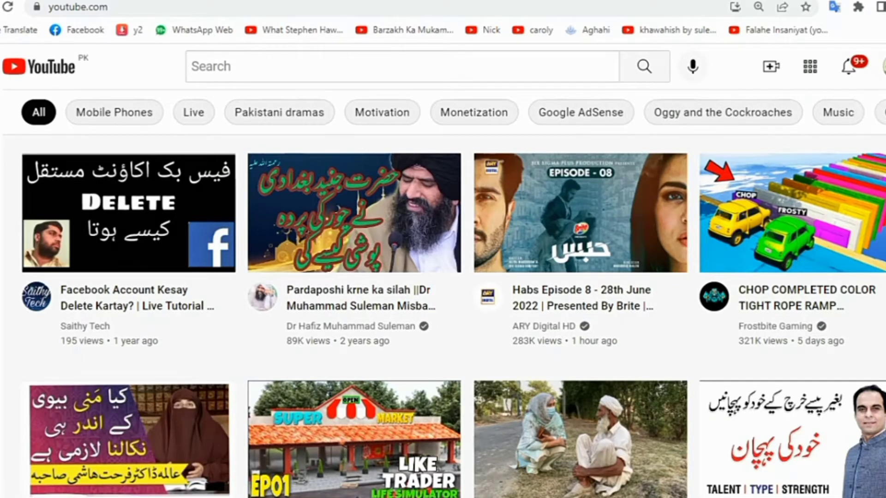
click(885, 67)
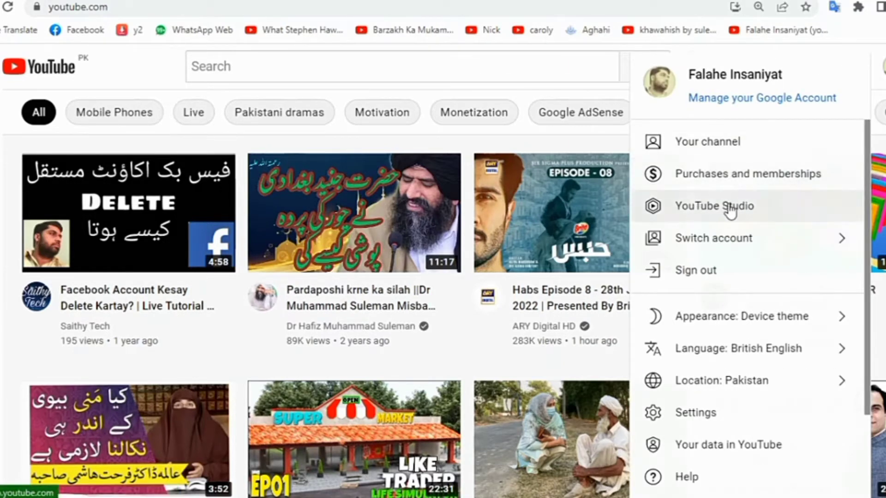
click(729, 210)
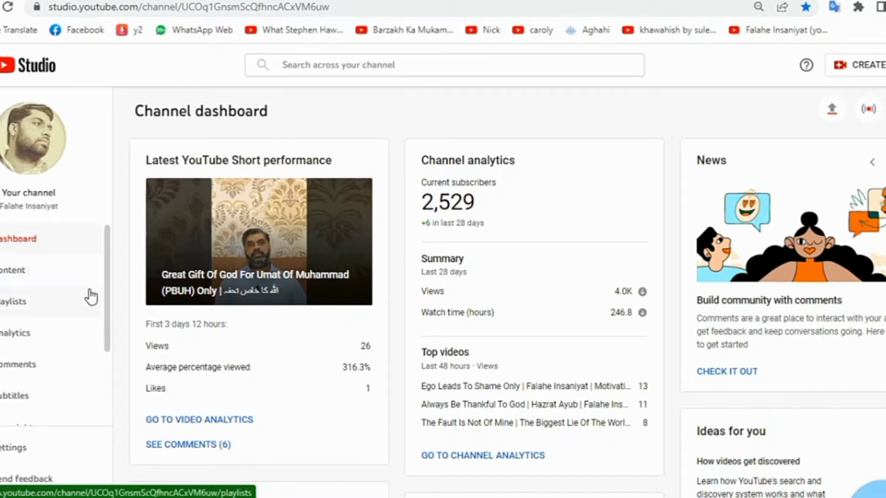
Open the details of the channel video "Silence Brings Happiness, Peace And Calm" and review its playlist selection
click(9, 277)
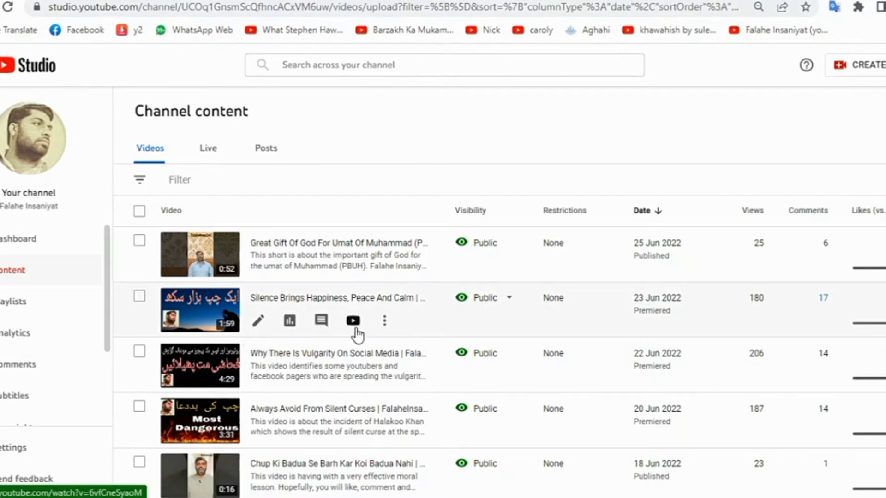
click(259, 322)
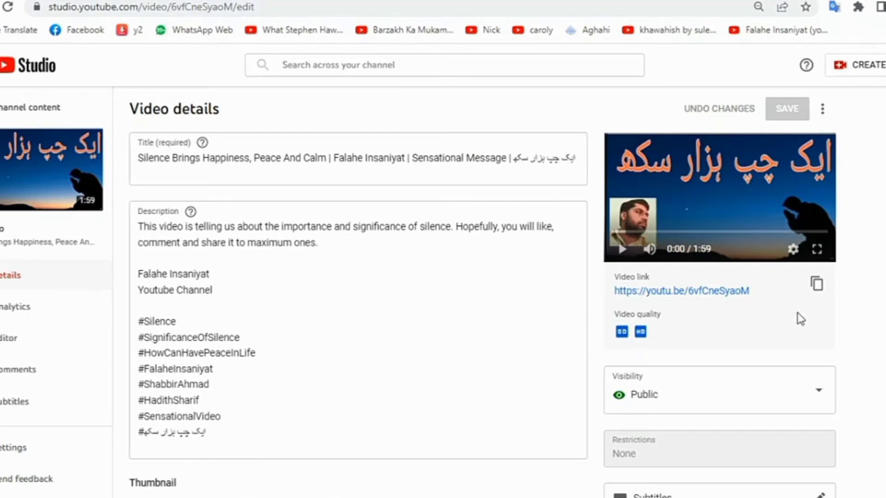
scroll(483, 314, down, 5)
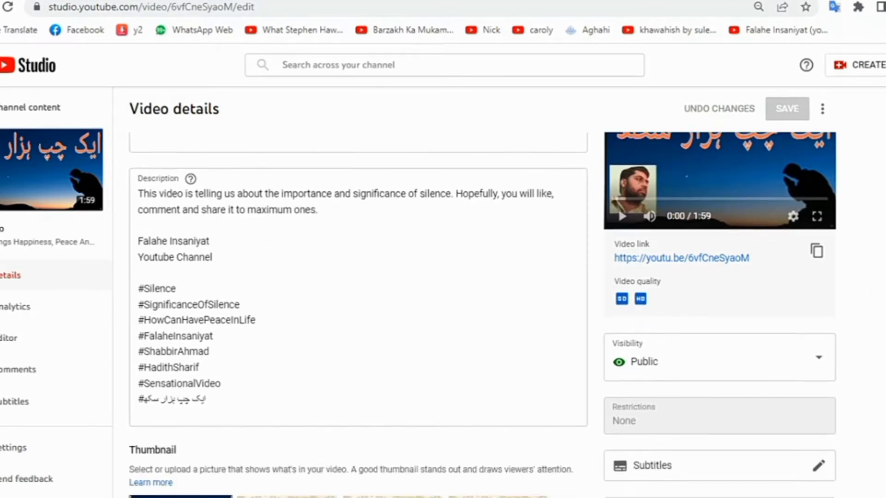
scroll(482, 314, down, 4)
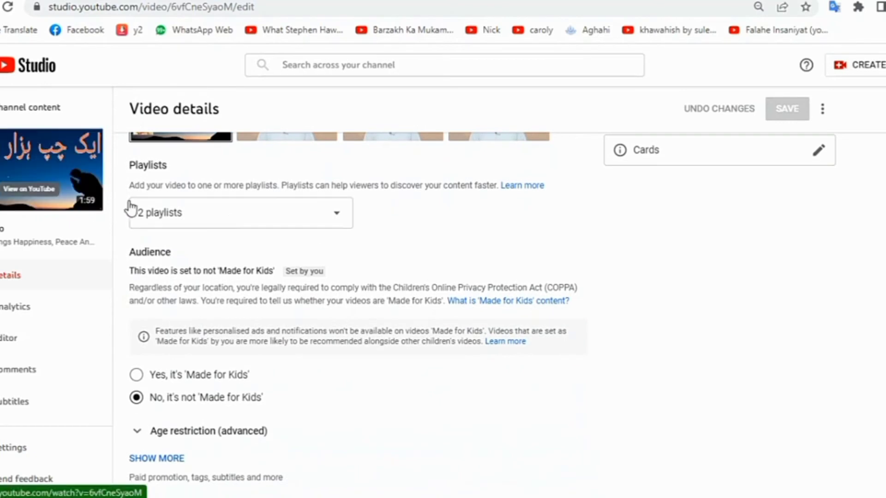
click(338, 222)
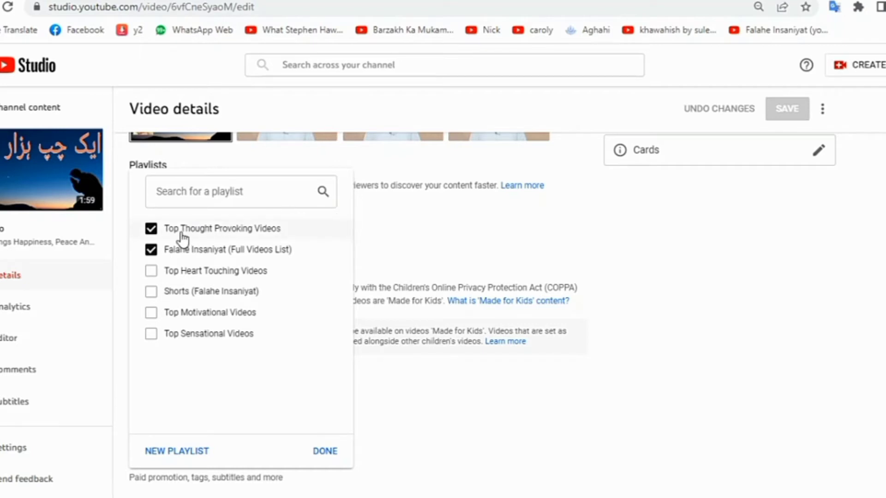
click(326, 452)
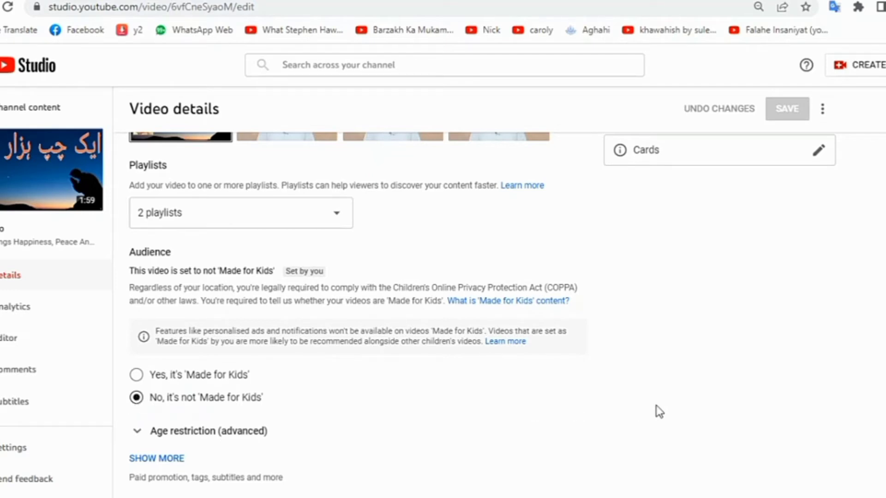
Expand the additional video details and examine the video's tags
scroll(482, 307, down, 1)
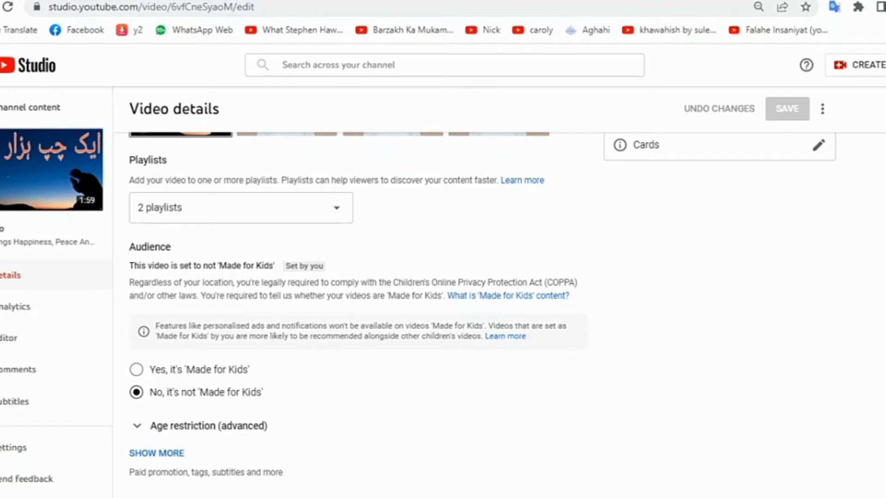
click(147, 455)
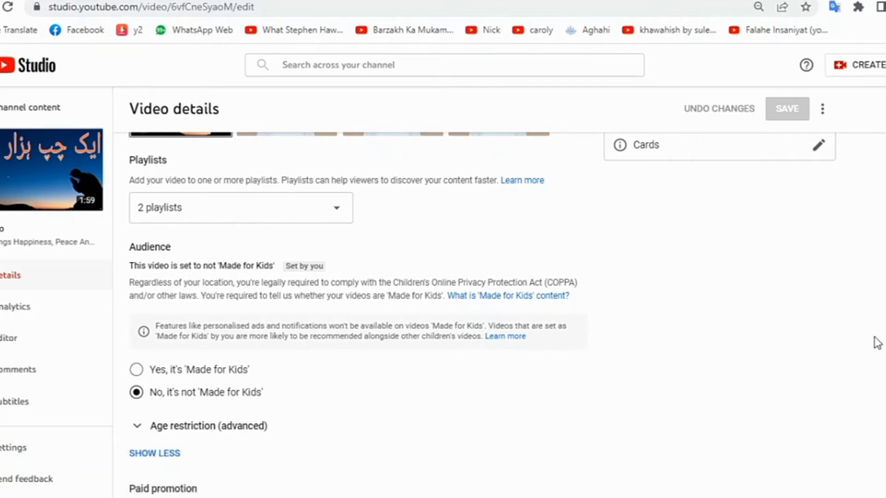
scroll(482, 314, down, 8)
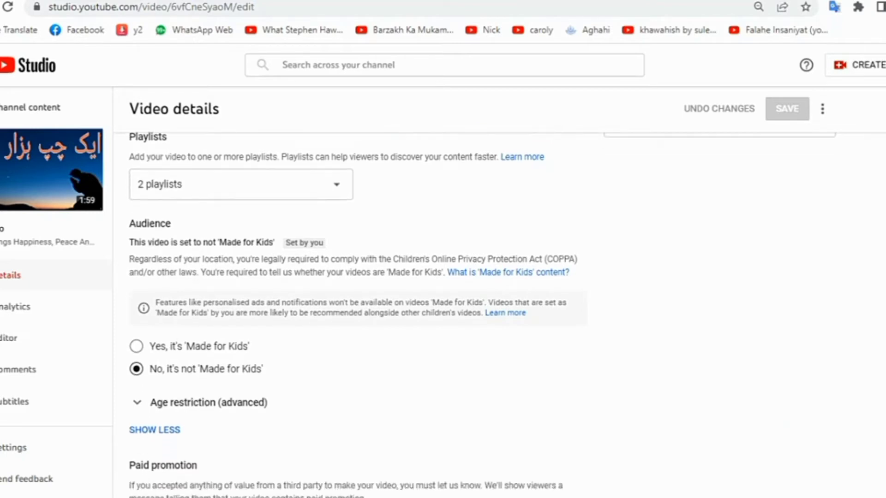
scroll(359, 314, down, 4)
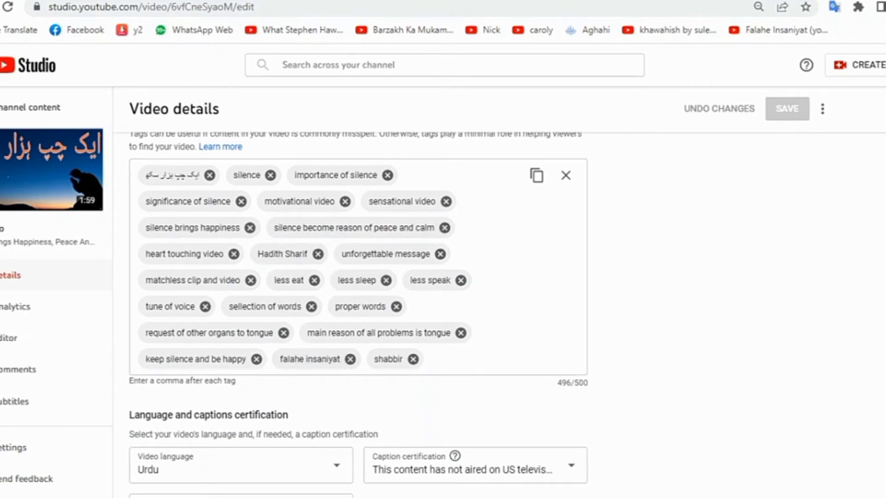
scroll(359, 315, up, 2)
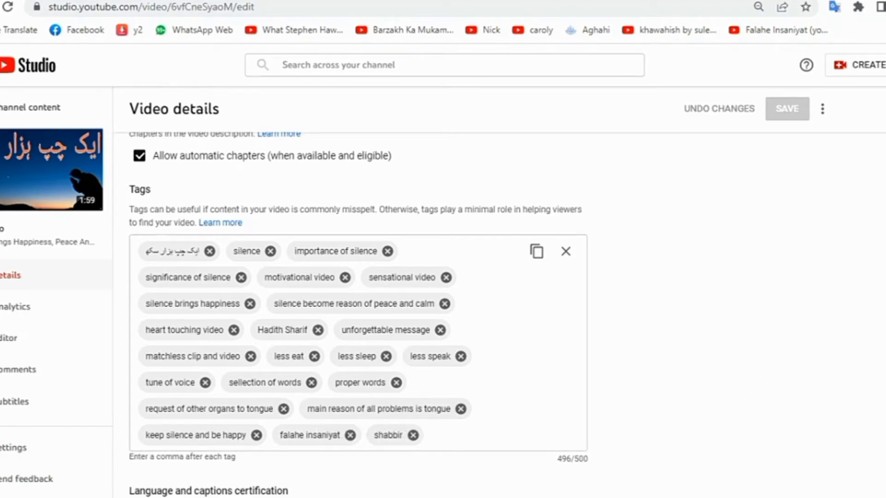
Choose "This content has not aired on US television with captions since 30 September 2012" as the caption certification
scroll(359, 314, down, 7)
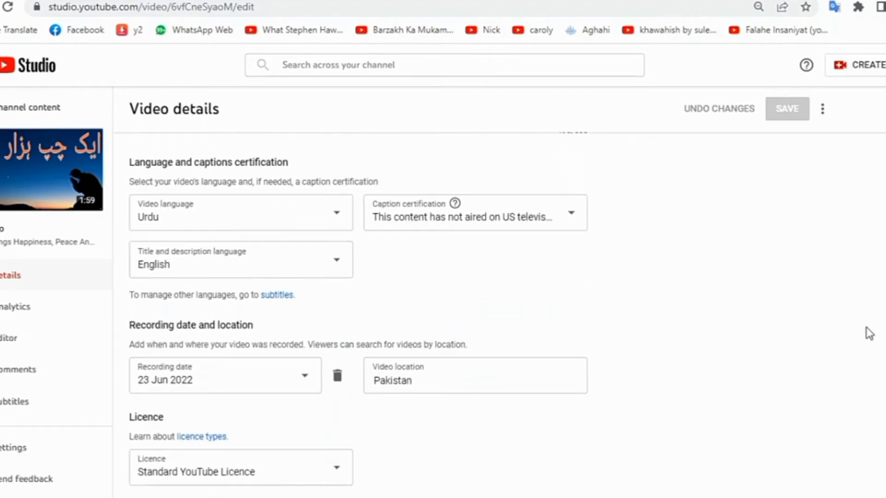
click(467, 223)
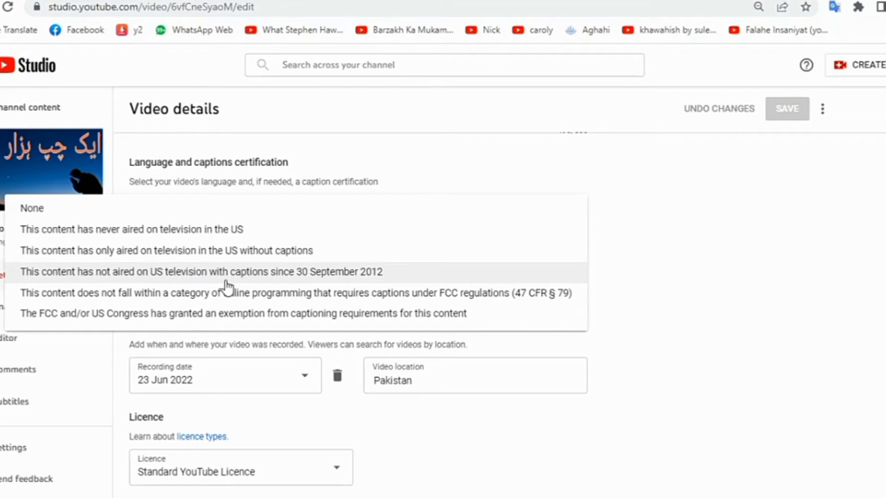
click(302, 275)
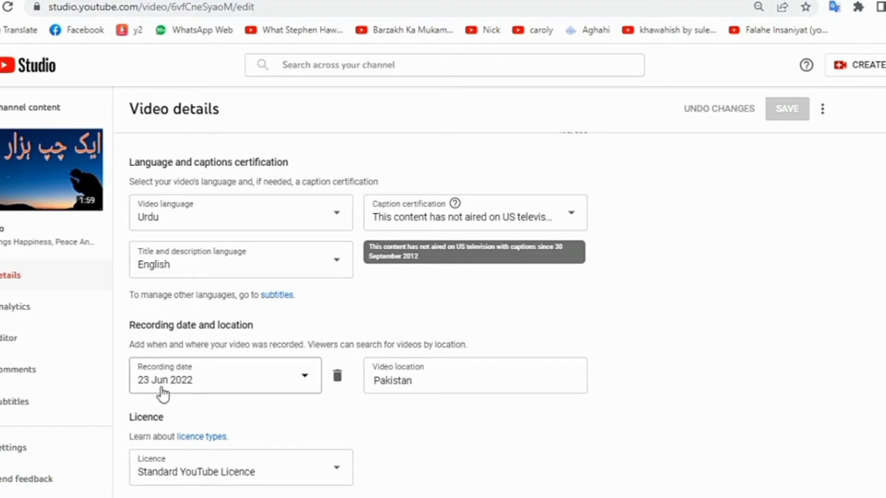
Select Pakistan as the video location from the suggested places
double_click(452, 379)
click(548, 416)
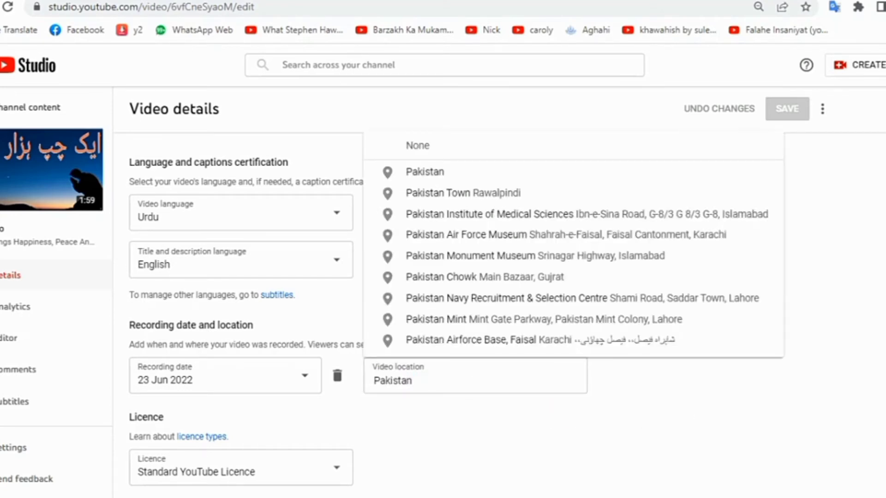
scroll(240, 323, down, 3)
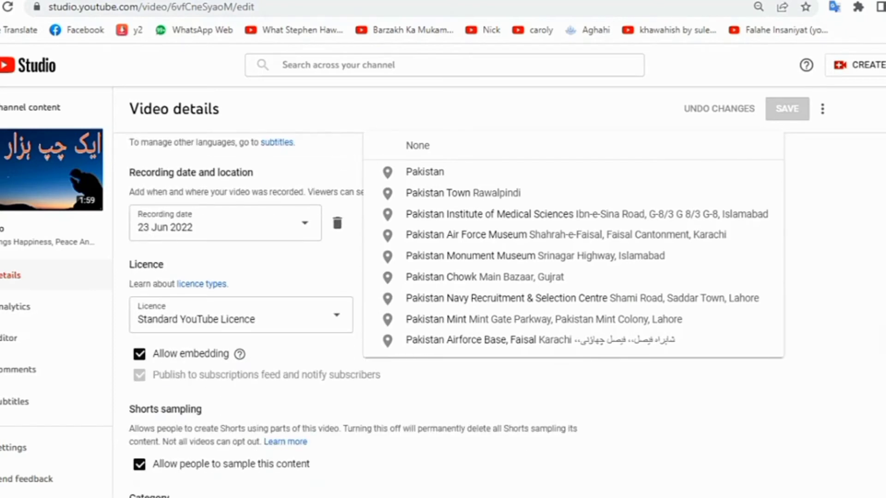
click(425, 172)
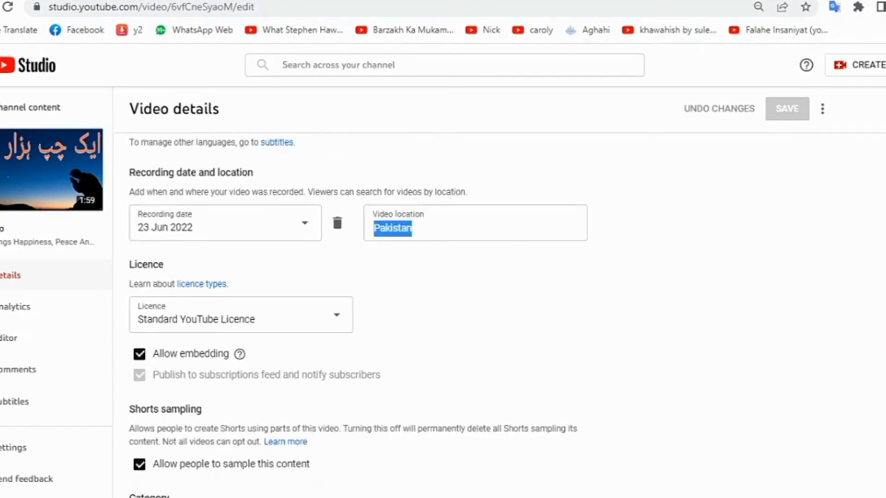
Choose Education as the video category and Concept overview as its type
scroll(359, 313, up, 2)
scroll(359, 314, down, 4)
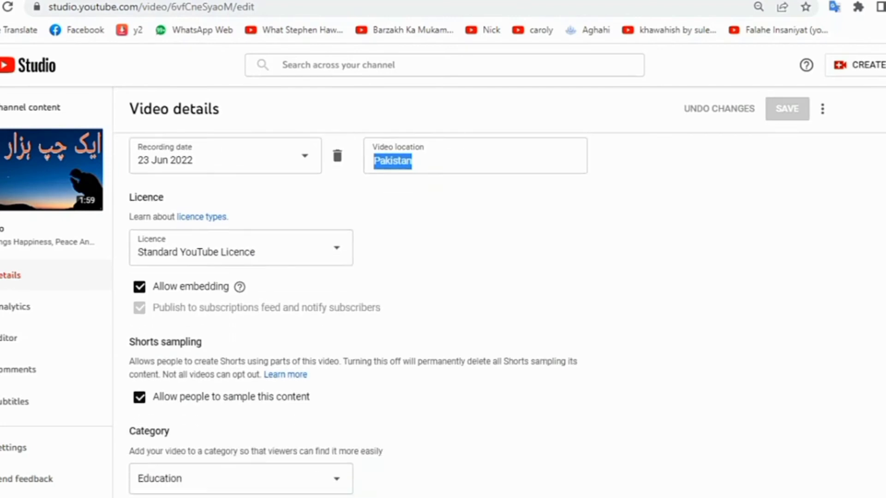
scroll(359, 313, down, 7)
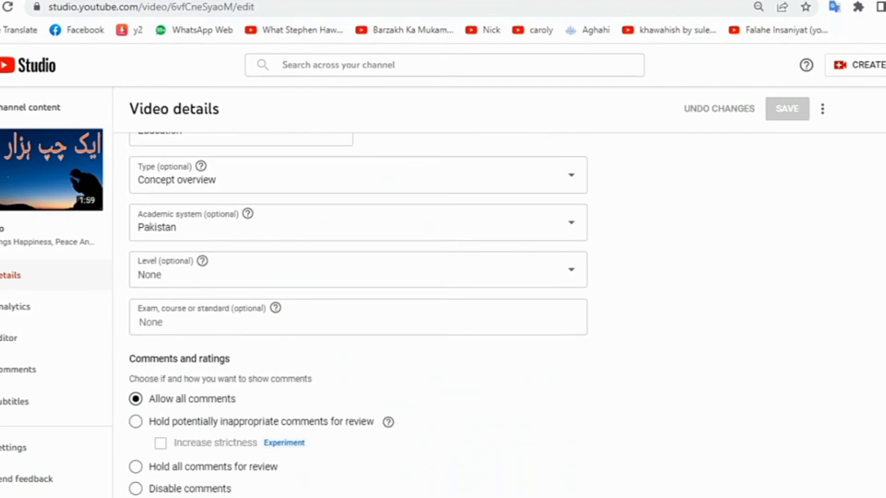
scroll(358, 313, up, 1)
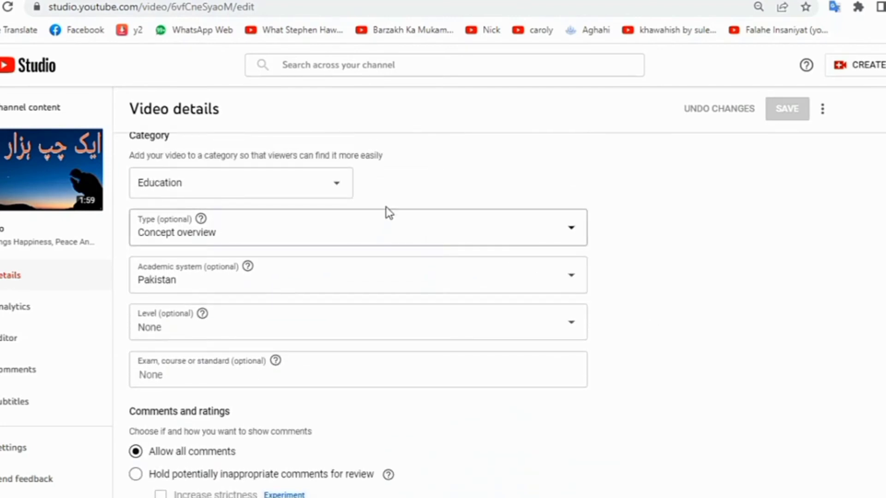
click(341, 190)
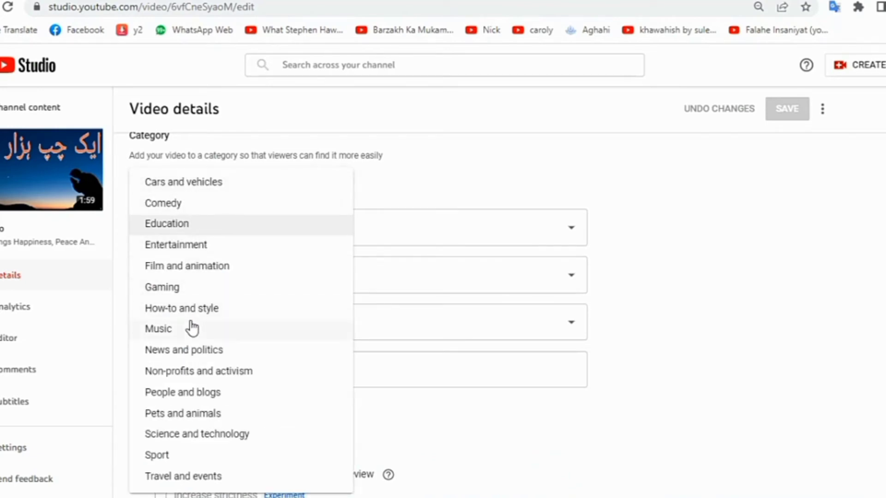
click(172, 225)
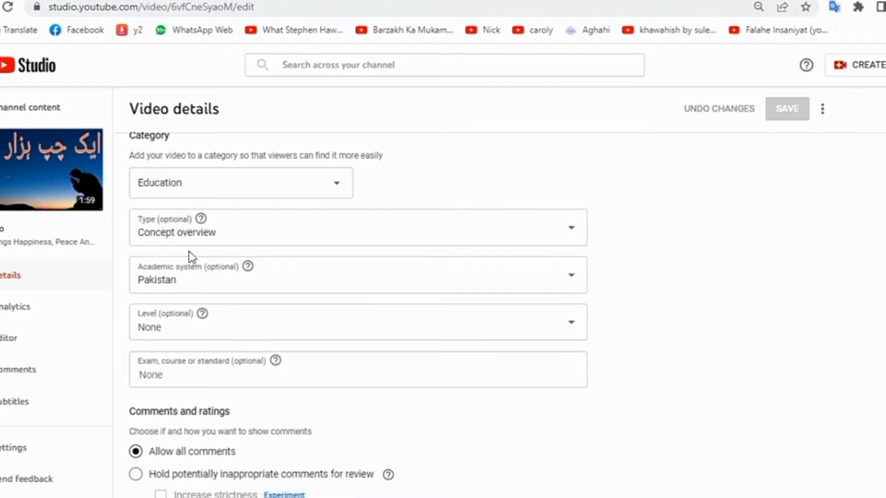
click(185, 236)
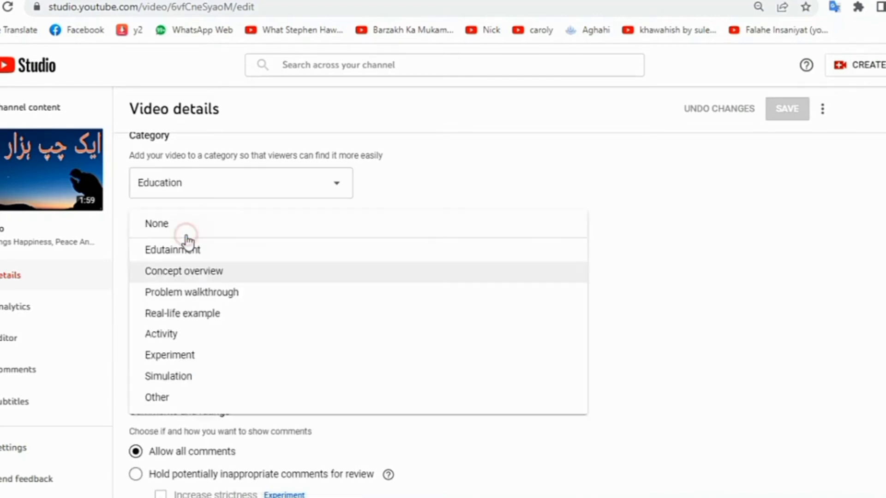
click(187, 275)
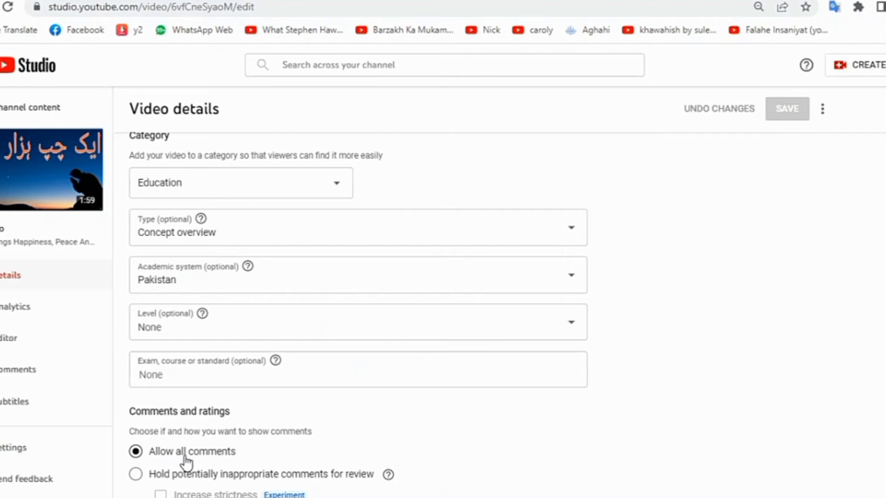
Turn the display of how many viewers like this video off and back on in the comments and ratings settings
scroll(358, 316, down, 2)
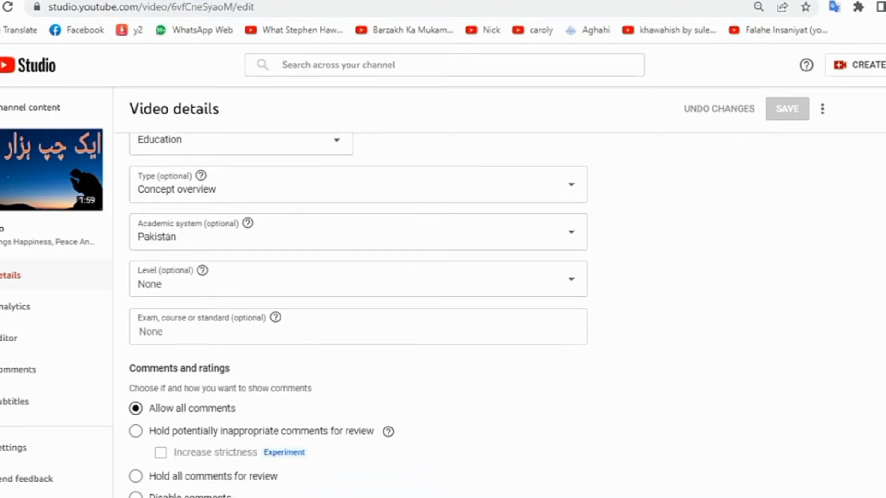
scroll(359, 314, down, 2)
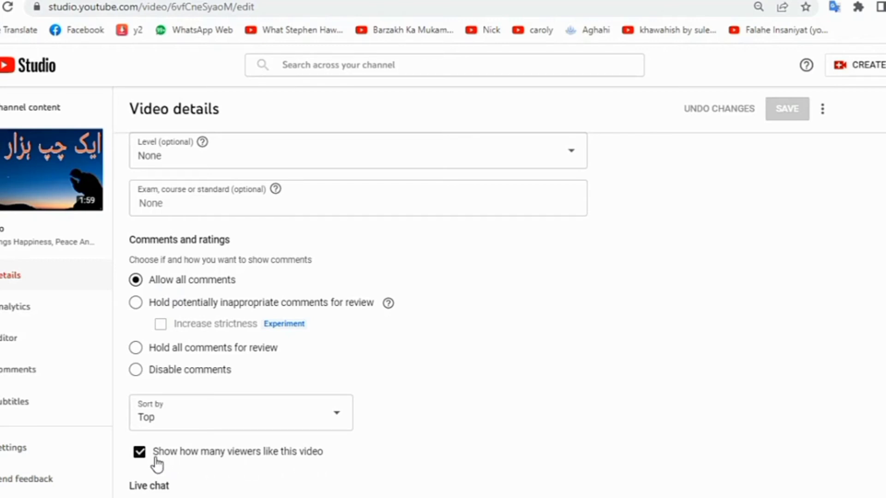
click(140, 452)
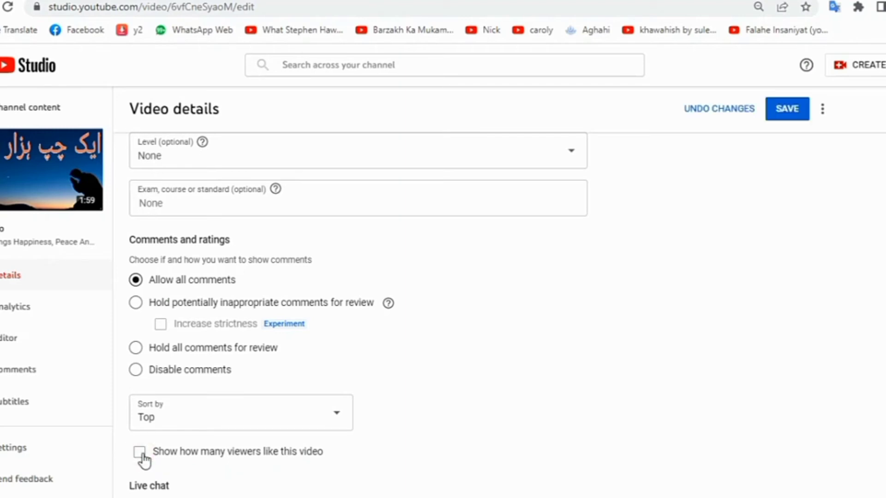
click(140, 453)
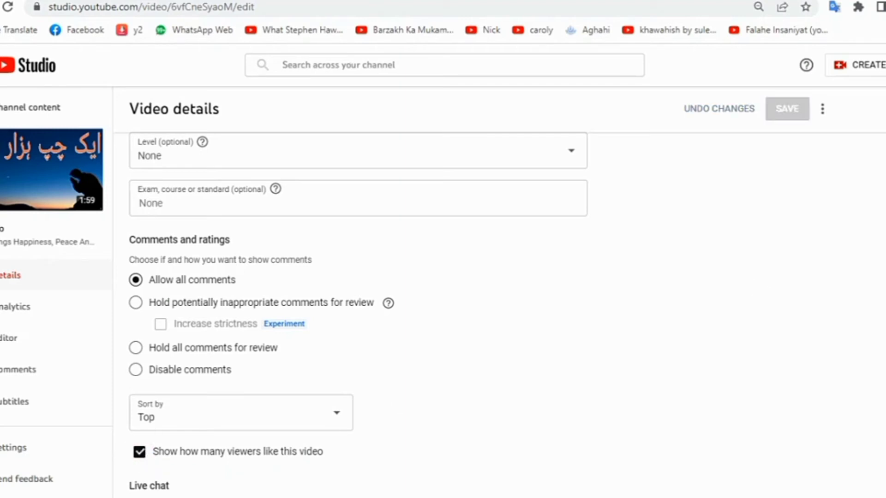
Open the video's cards editor and inspect the playlist card and the channel card on the timeline
scroll(358, 311, up, 15)
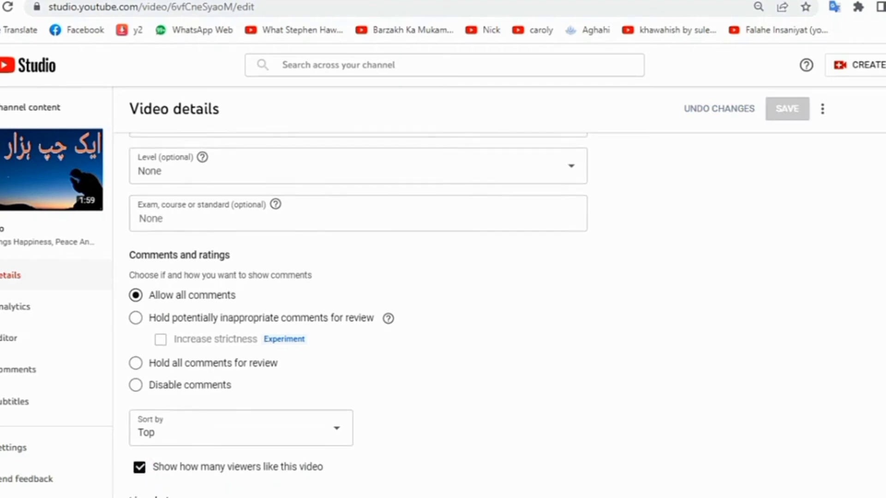
scroll(358, 311, up, 6)
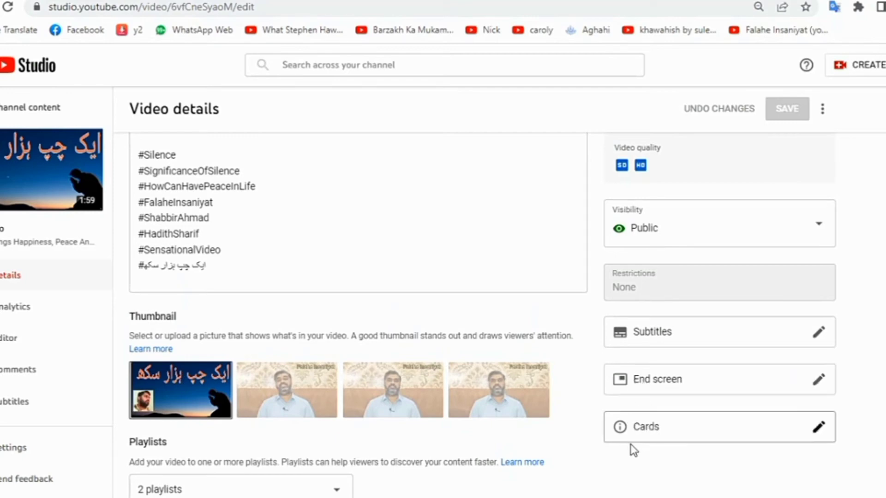
click(648, 430)
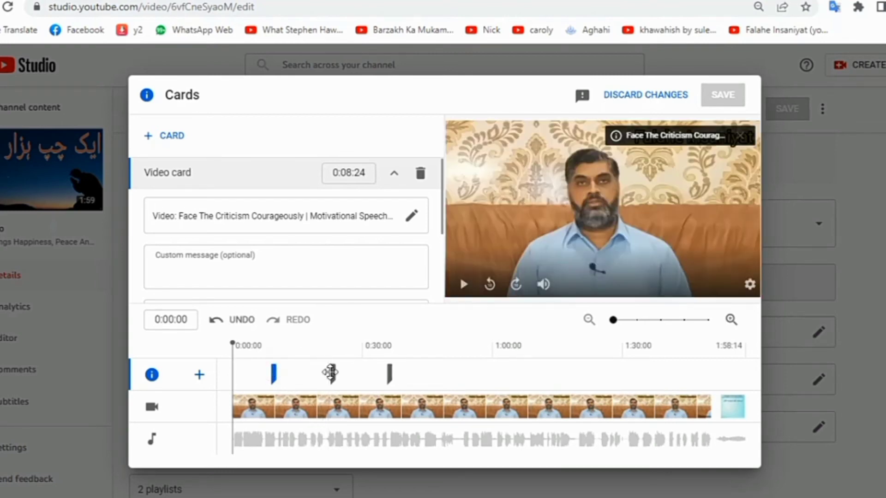
click(331, 372)
click(389, 373)
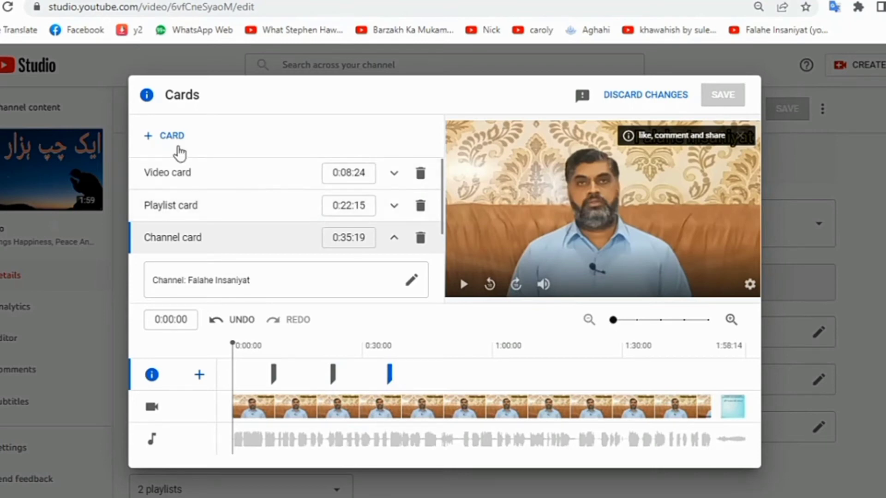
Review the addable card types and the channel card's custom message and teaser text, and leave the cards editor without saving
click(173, 137)
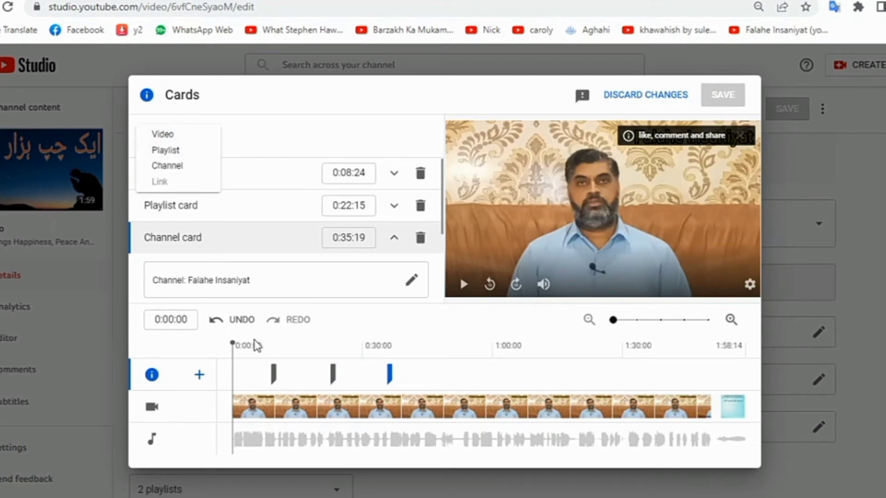
click(273, 377)
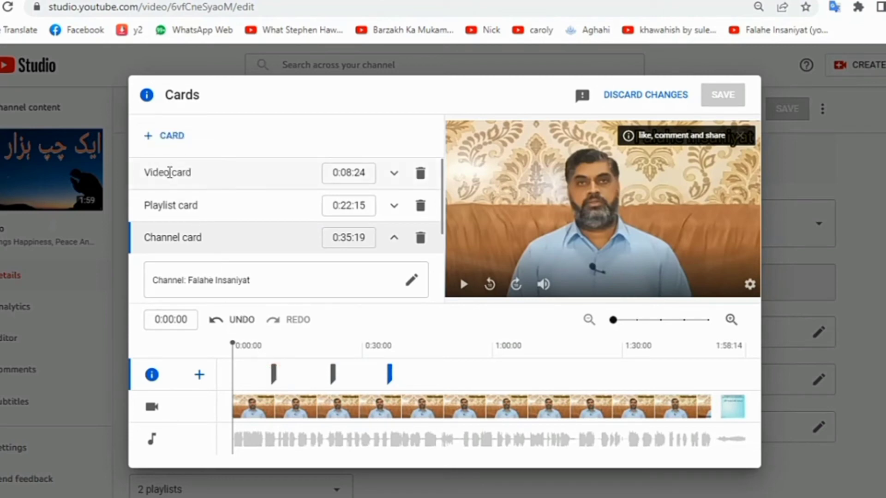
click(169, 137)
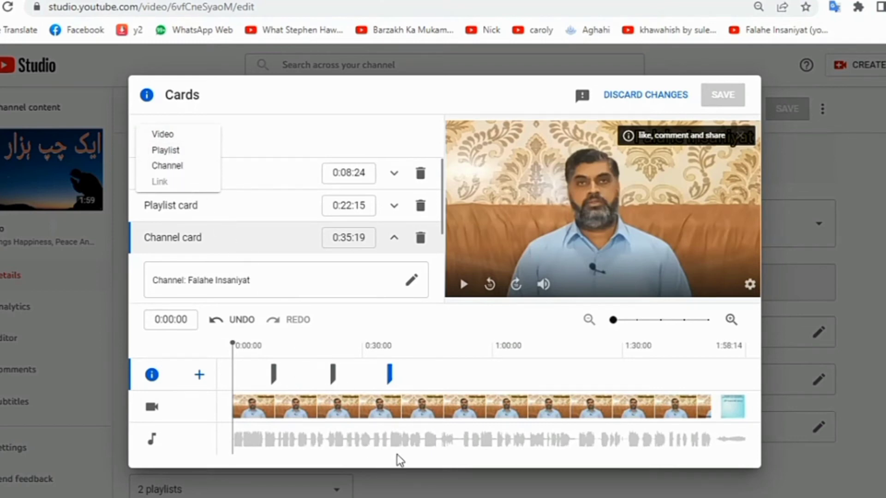
click(390, 374)
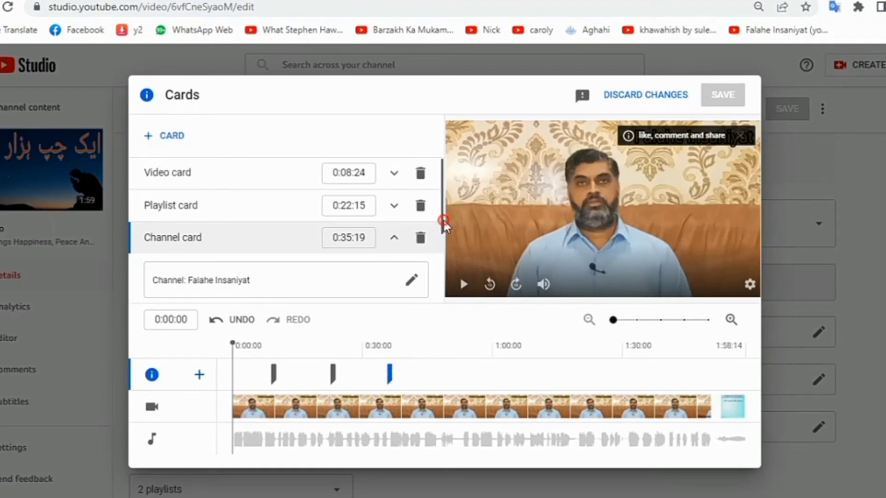
drag(443, 227, 432, 289)
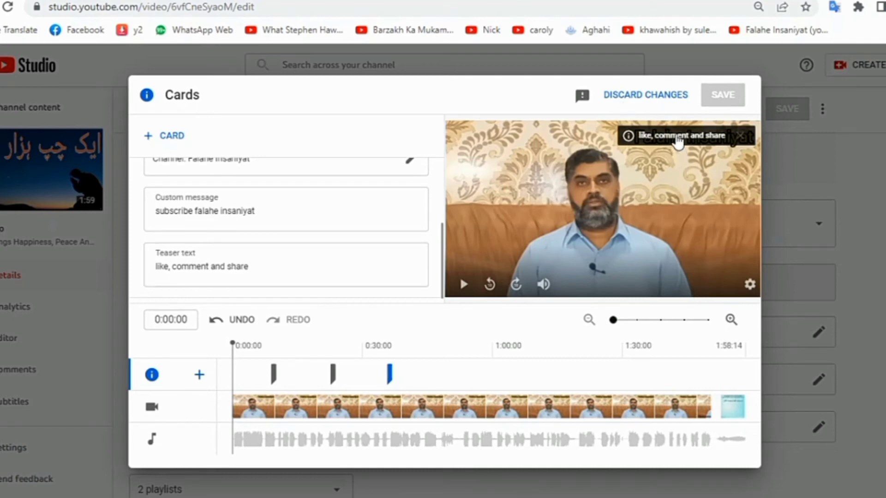
click(665, 97)
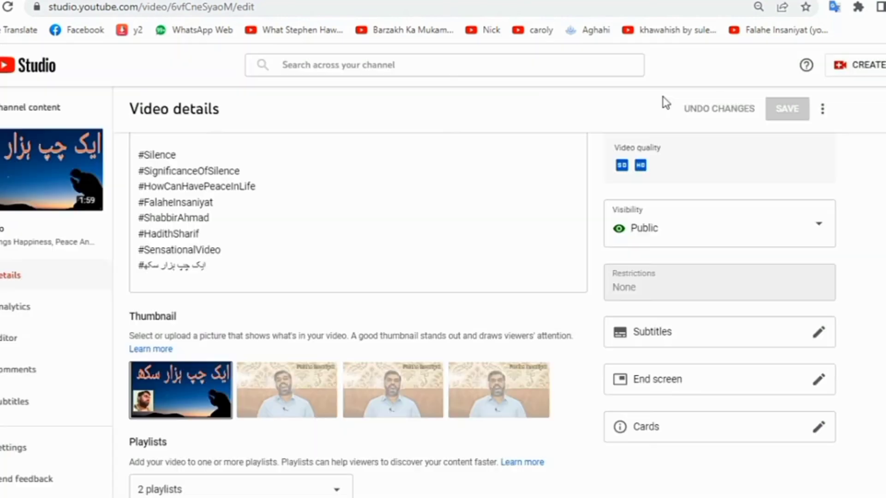
Open the video's end screen editor and delete the "The Fault Is Not Of Mine" video element
click(658, 380)
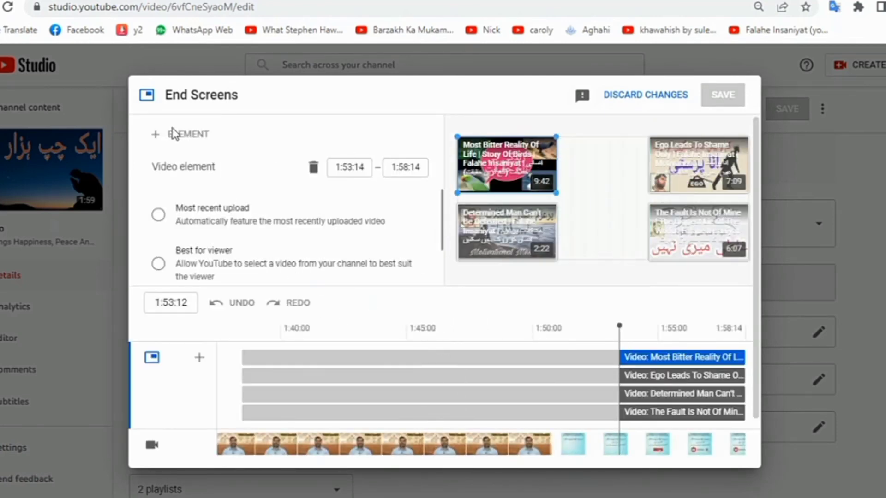
mouse_move(176, 138)
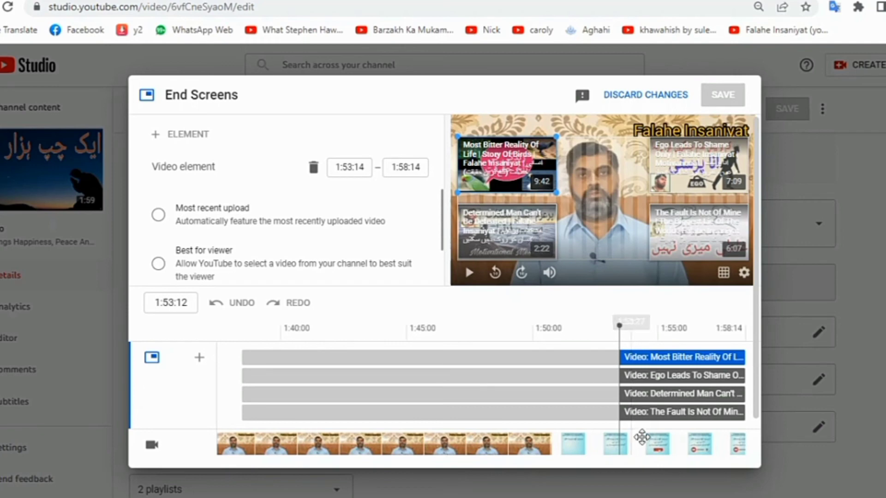
click(637, 412)
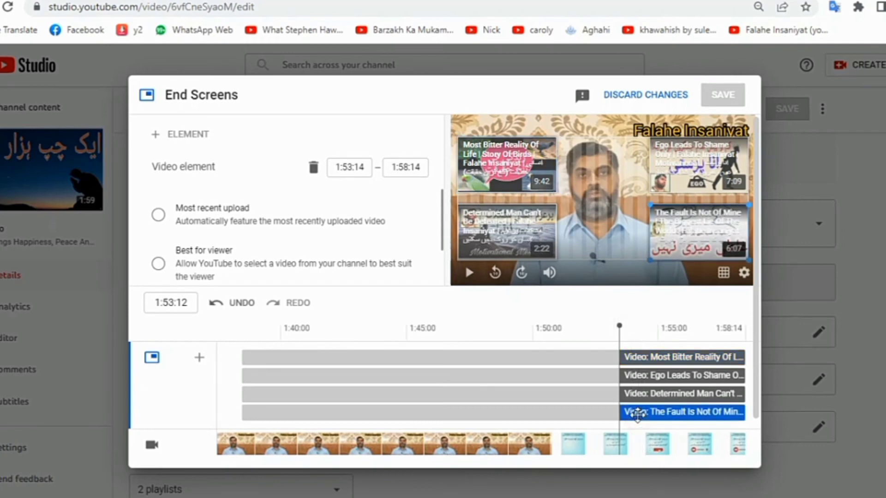
key(Delete)
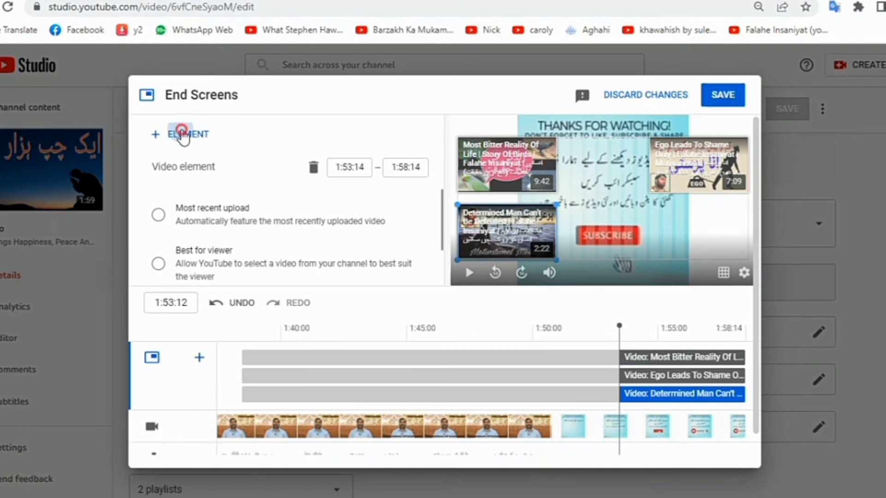
Add a video element to the end screen and assign it the specific video "Most Bitter Reality Of Life"
click(185, 136)
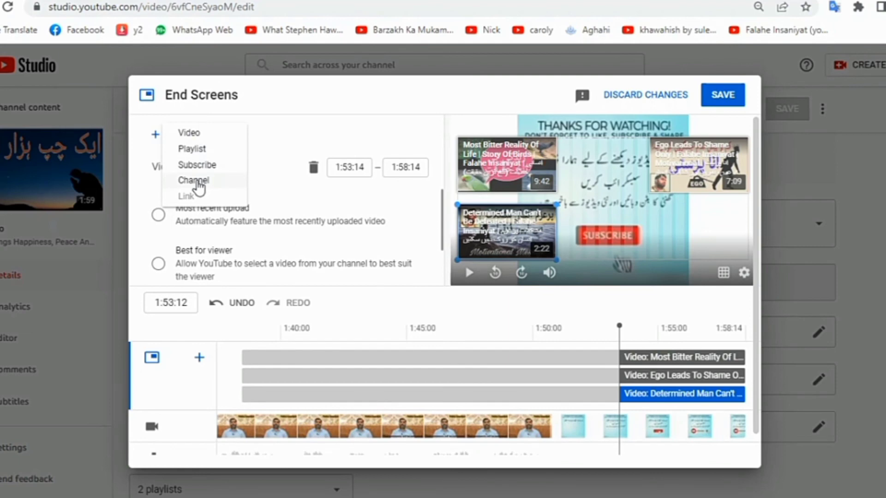
click(190, 133)
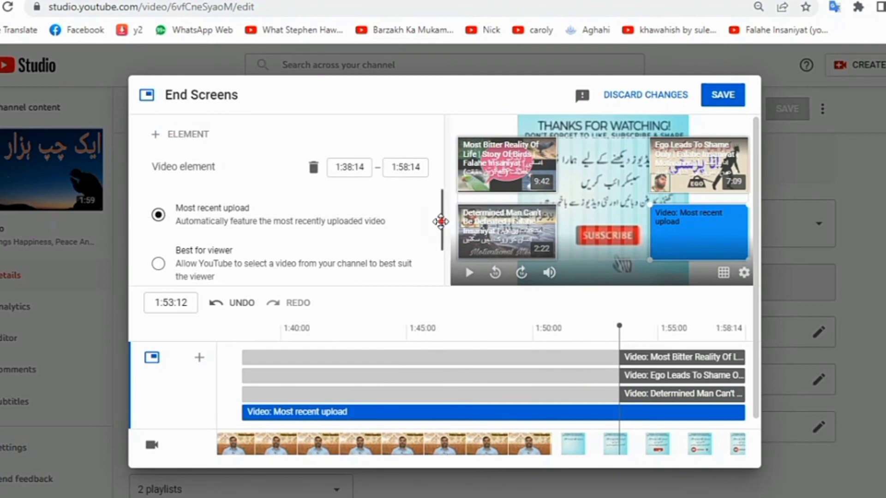
drag(441, 222, 429, 286)
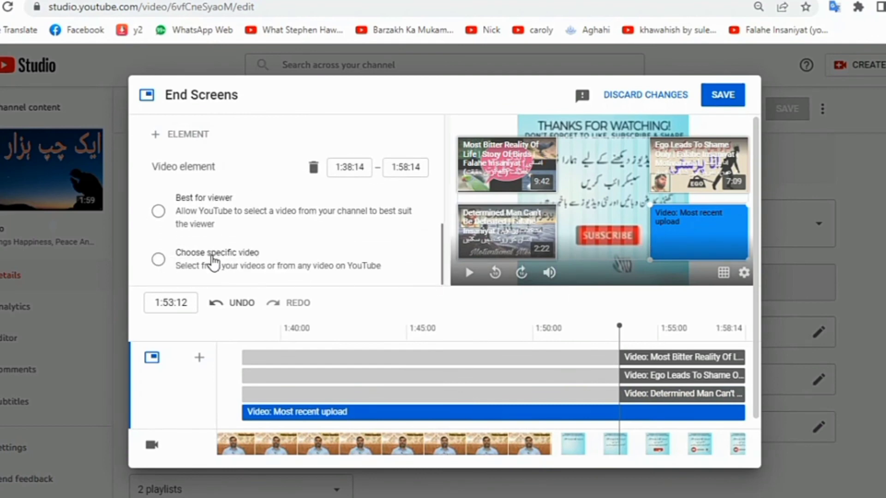
click(212, 261)
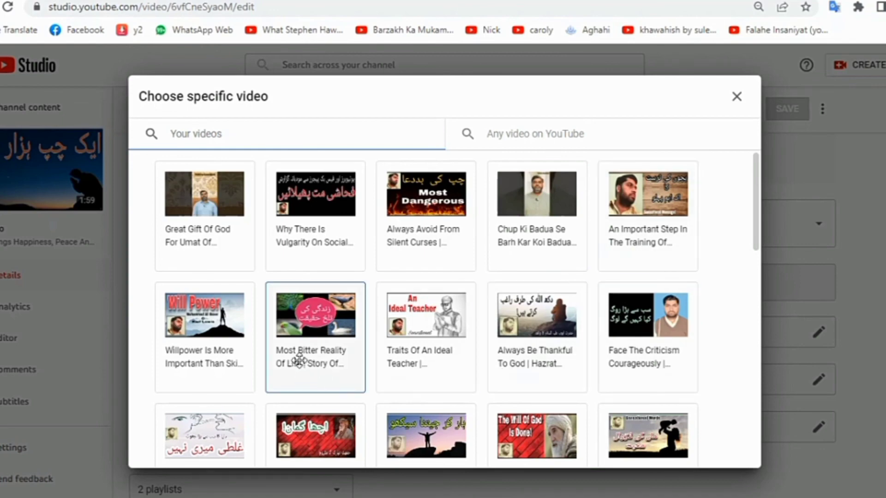
click(307, 342)
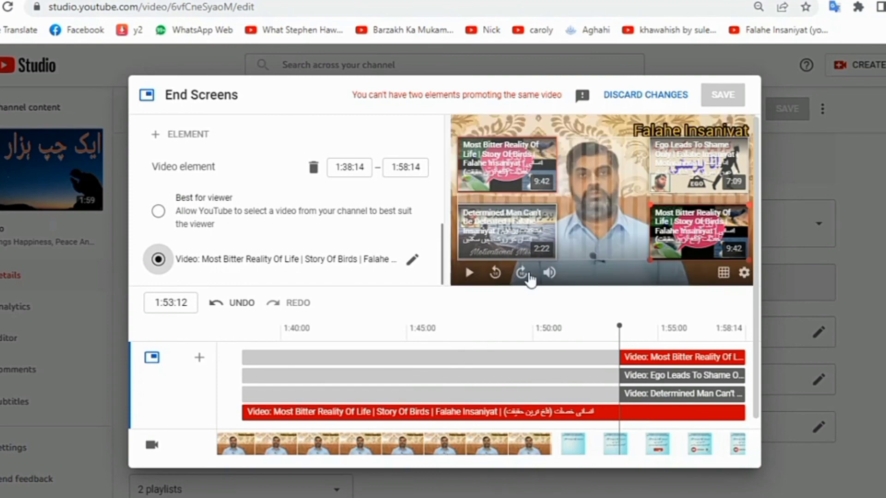
Change the new element's video to "Face The Criticism Courageously" and set its start time to 1:53:14
click(293, 259)
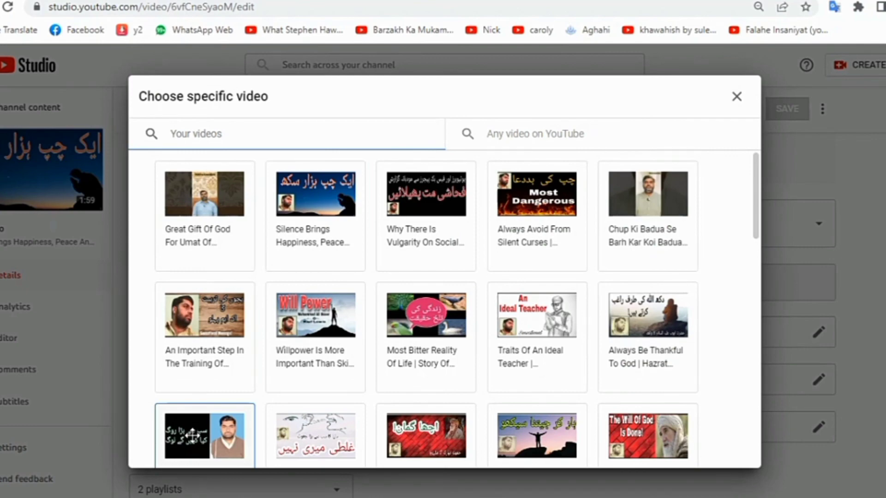
click(193, 434)
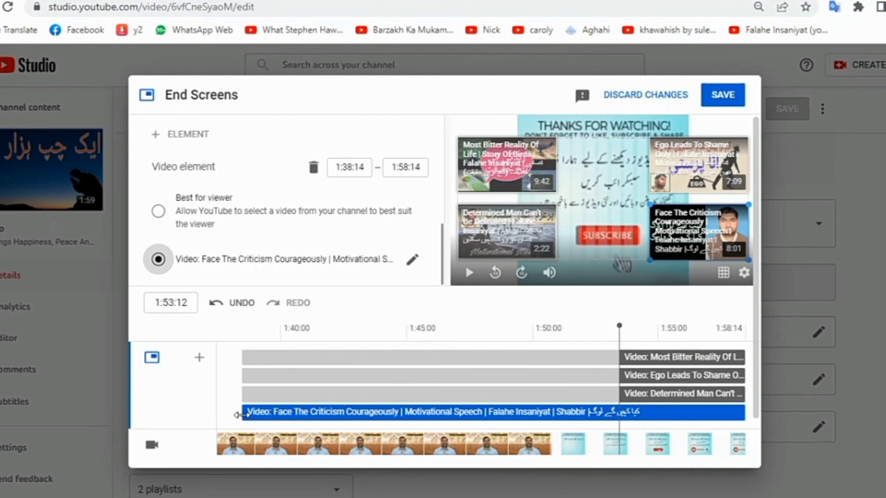
drag(242, 414, 699, 422)
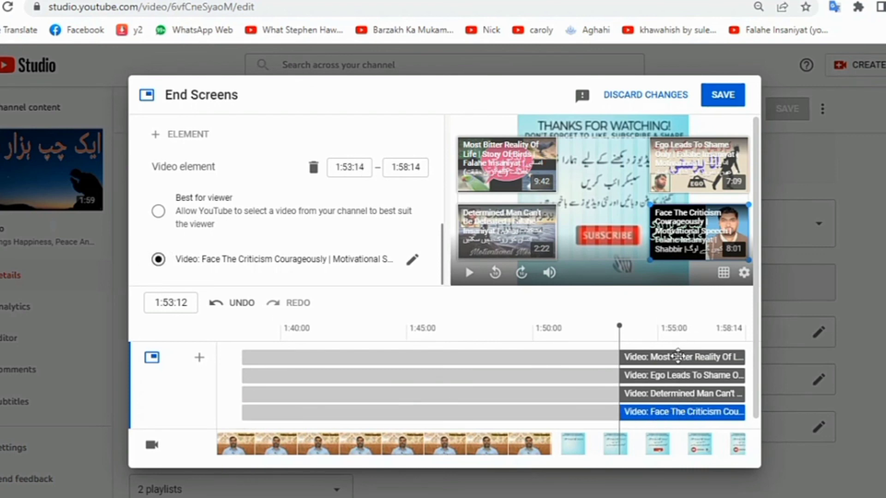
Save the end screen and return to the channel's content list
click(713, 99)
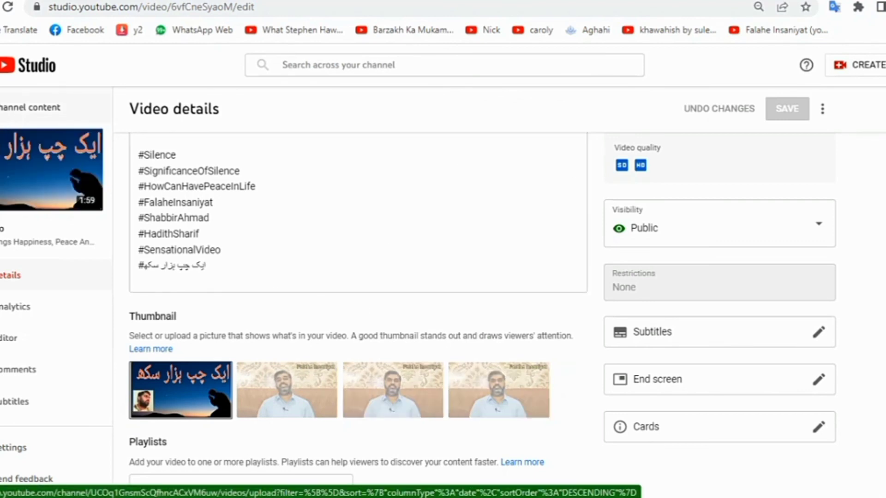
click(27, 107)
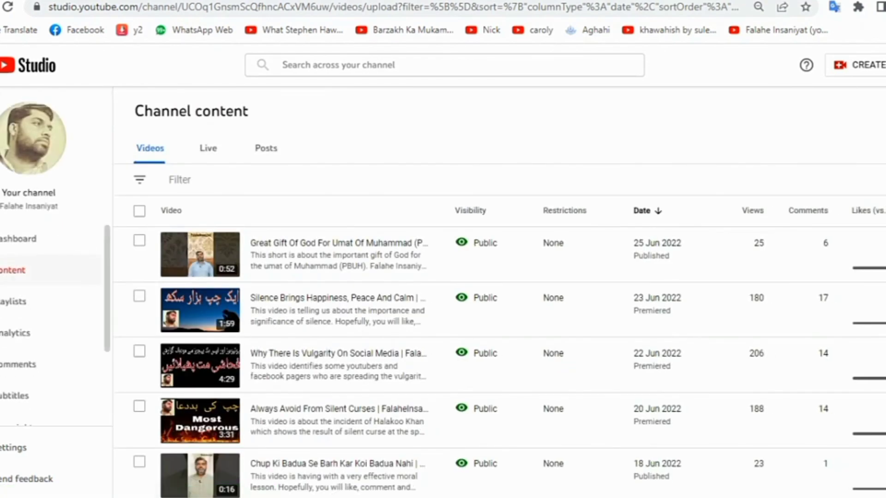